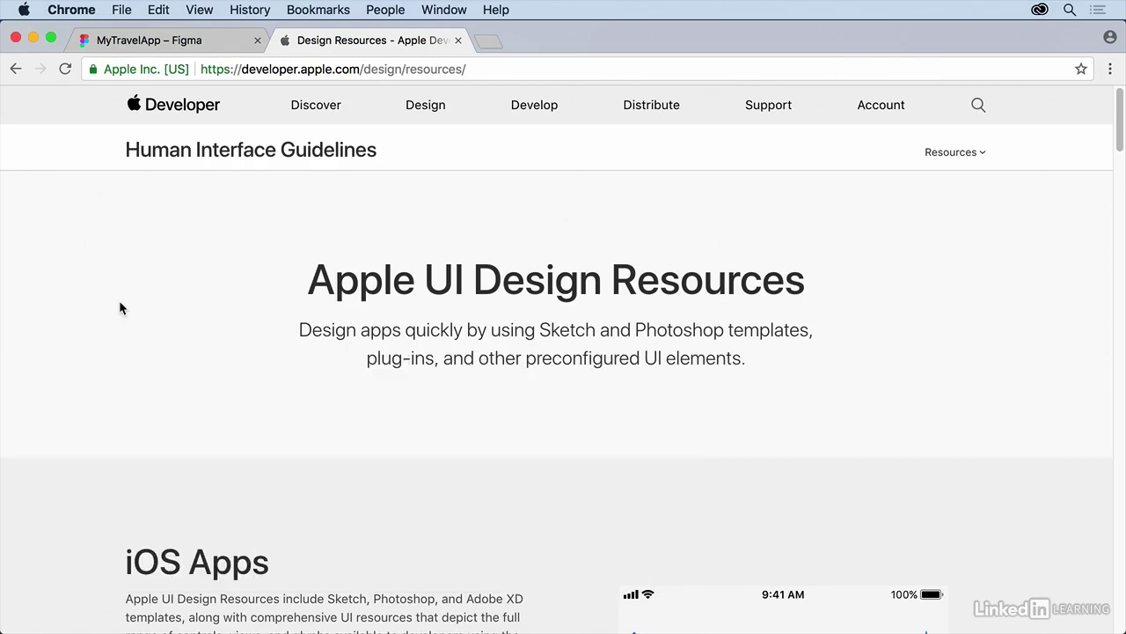
- Scroll Apple's UI Design Resources page down to the iOS Apps 'Download for Sketch' links
scroll(120, 307, "down", 5)
scroll(120, 307, "down", 2)
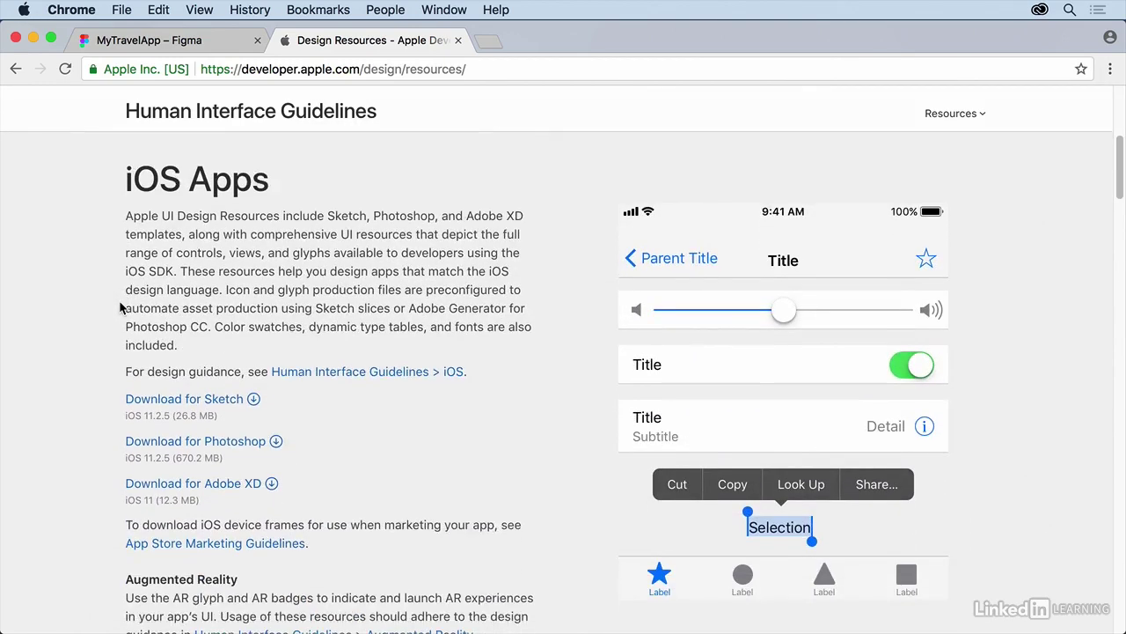
scroll(120, 307, "down", 2)
scroll(211, 308, "down", 1)
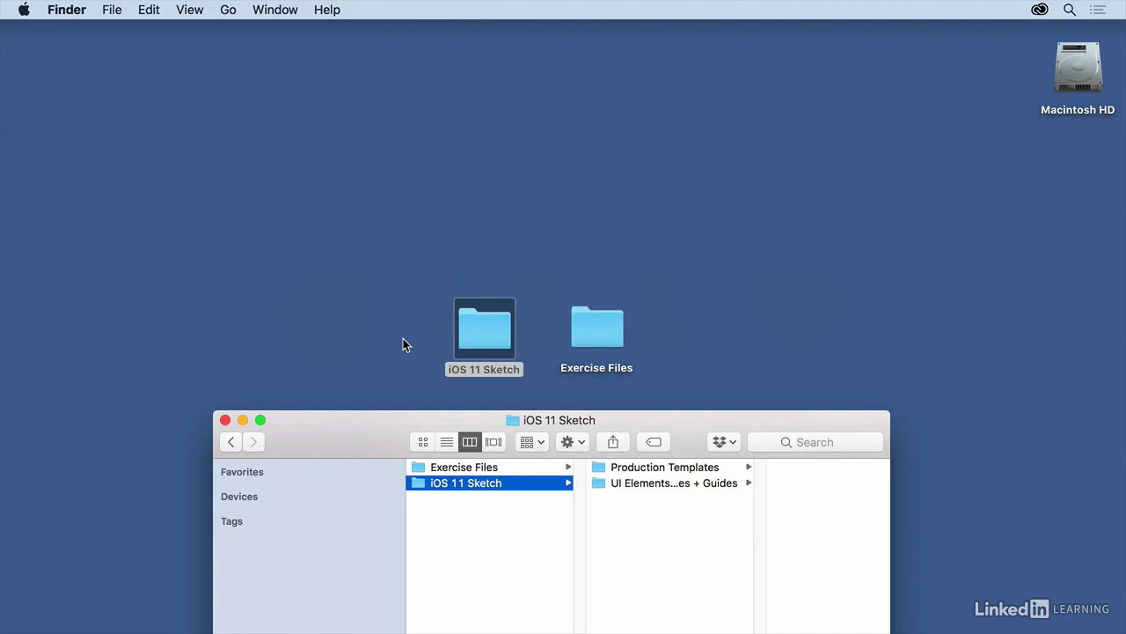
- Select the 1.8 MB UIElements+DesignTemplates+Guides.sketch file inside the UI Elements + Design Templates + Guides folder
left_click(653, 485)
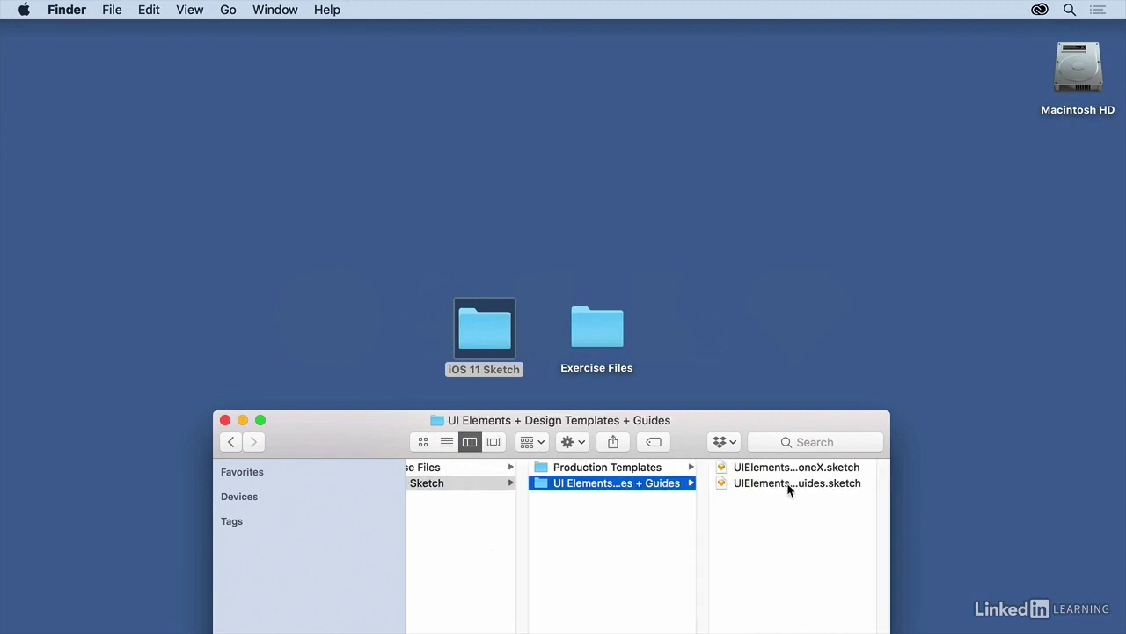
left_click(765, 485)
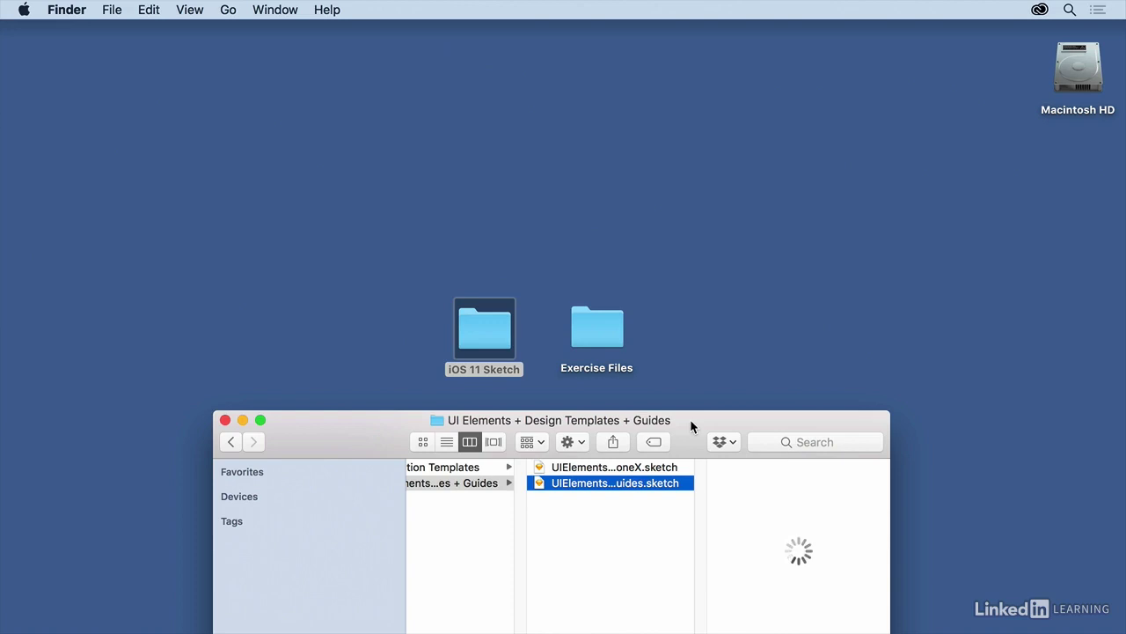
left_click_drag(691, 420, 677, 205)
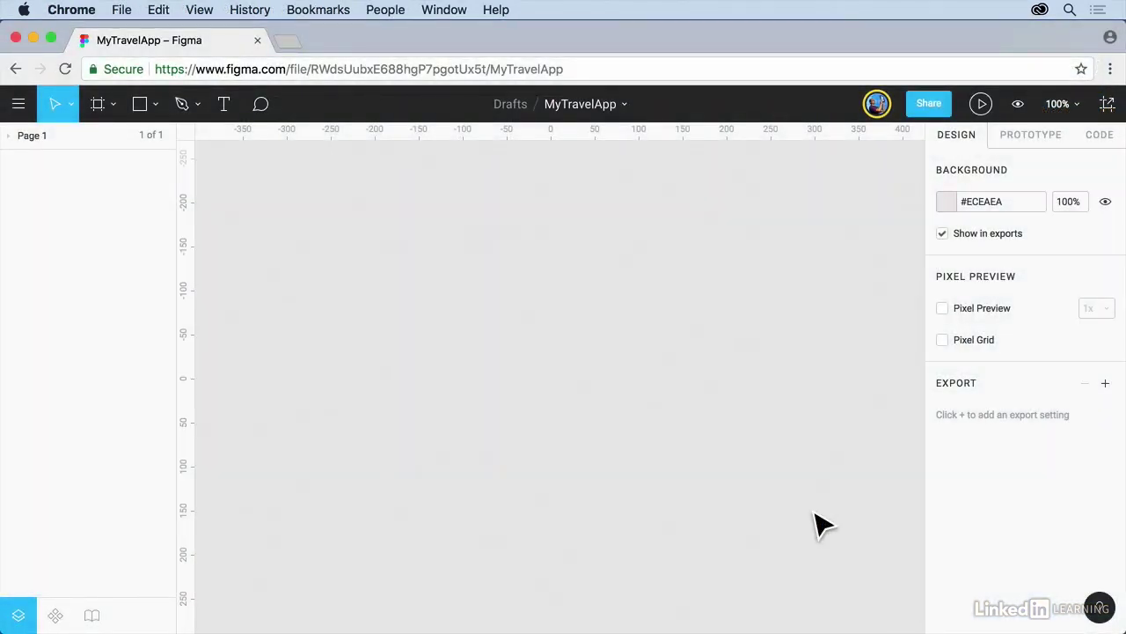
- Go back to Drafts and import UIElements+DesignTemplates+Guides.sketch from the computer
left_click(19, 106)
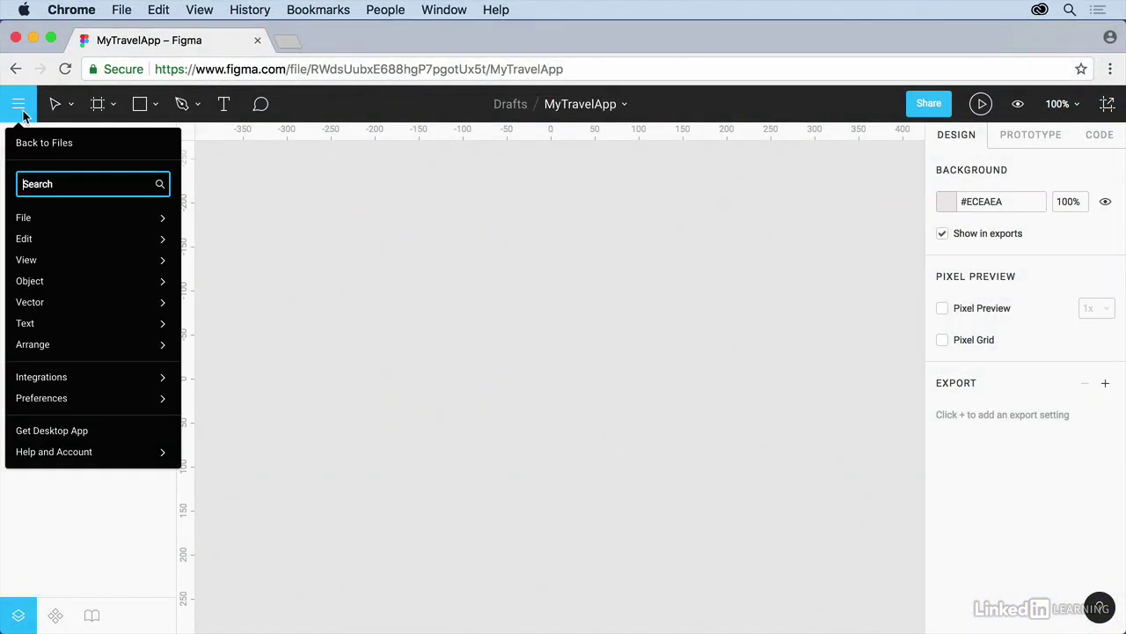
left_click(26, 150)
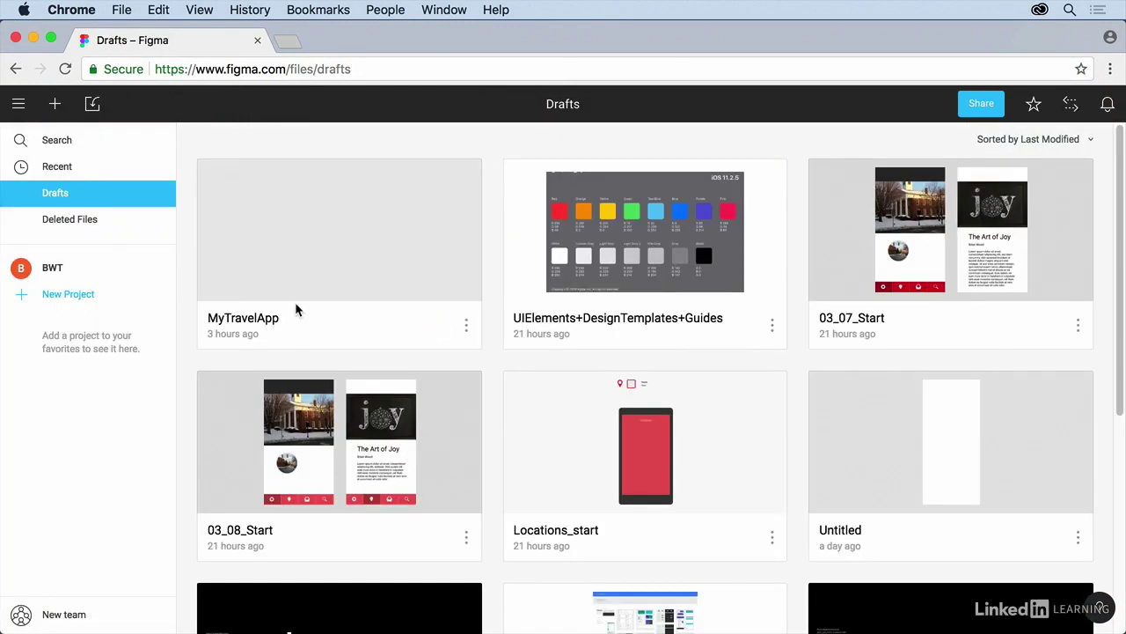
left_click(93, 106)
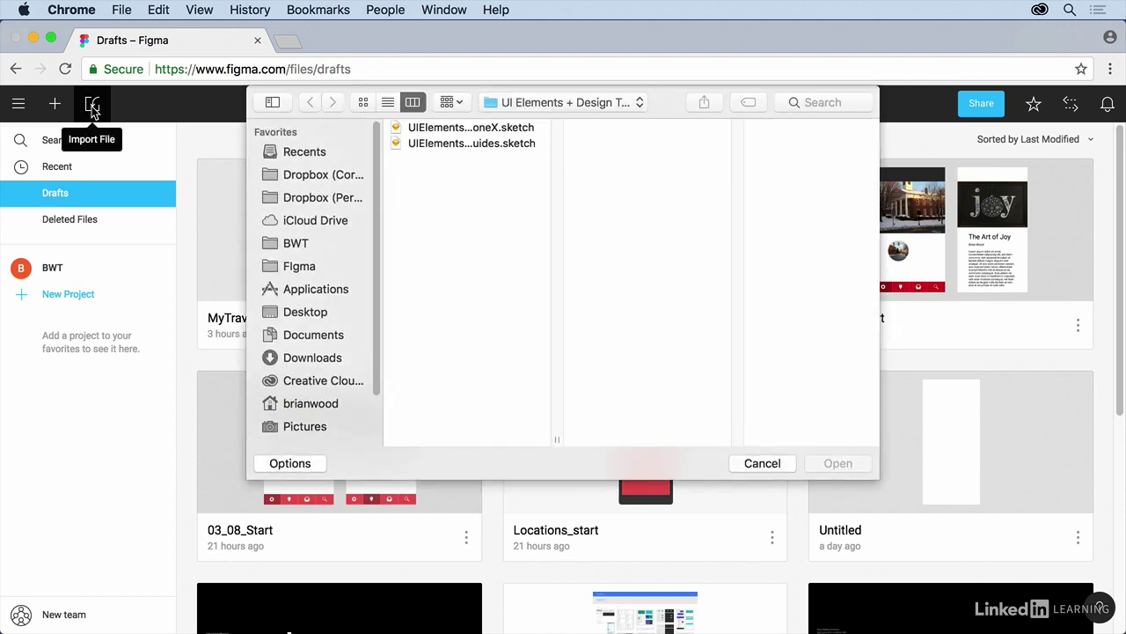
left_click(505, 150)
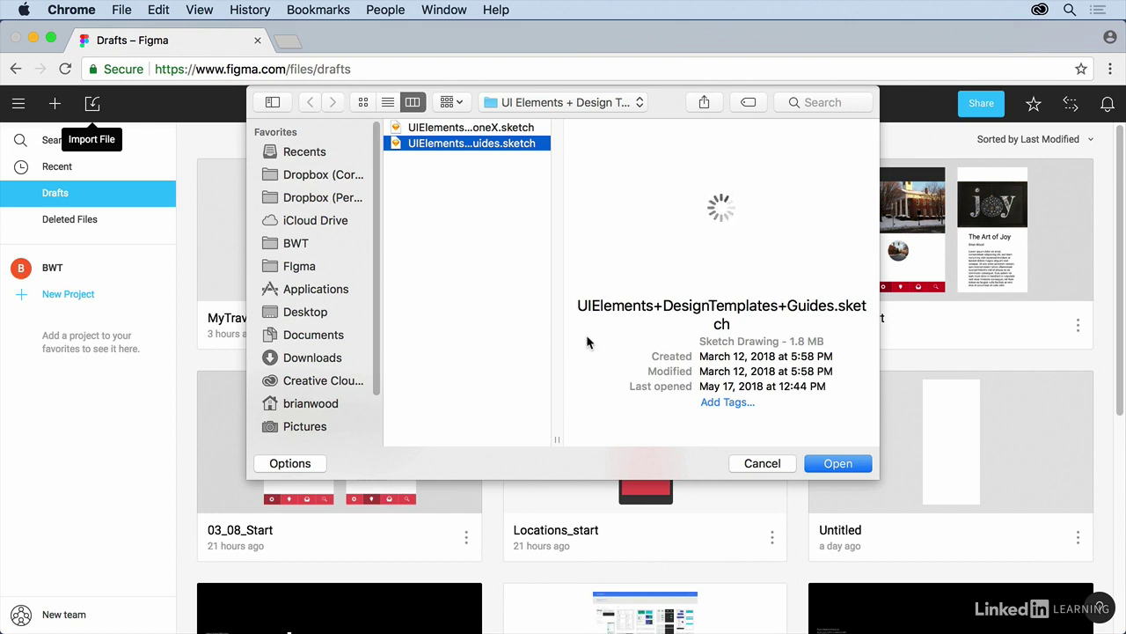
left_click(841, 464)
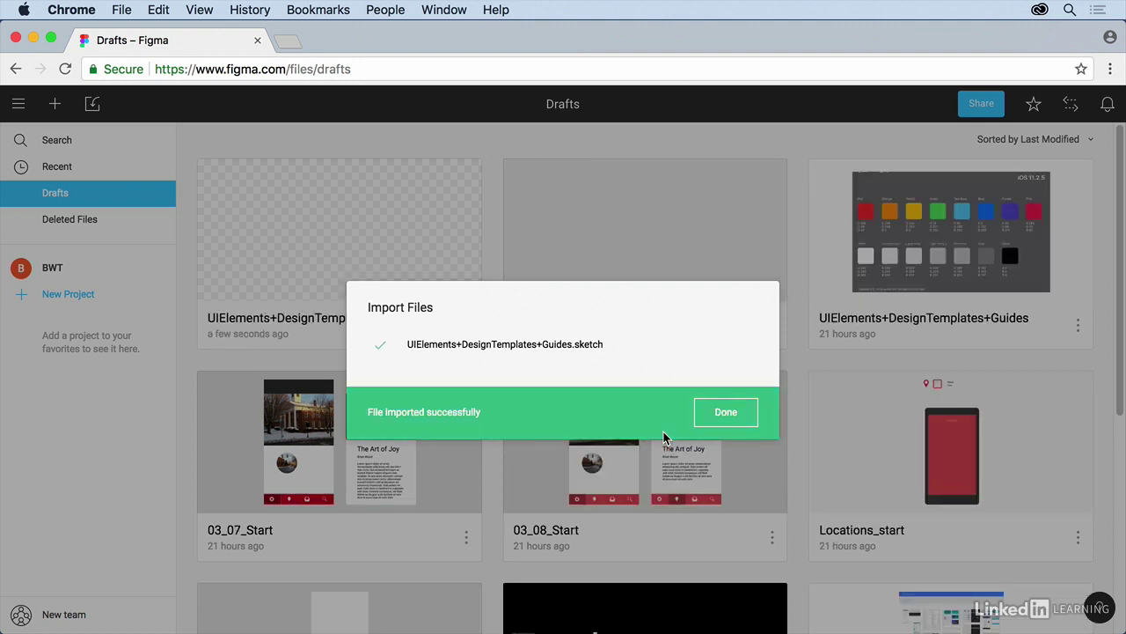
- Dismiss the import notice, inspect the Yellow swatch on Guide - Colors, and browse the 8 pages
left_click(713, 426)
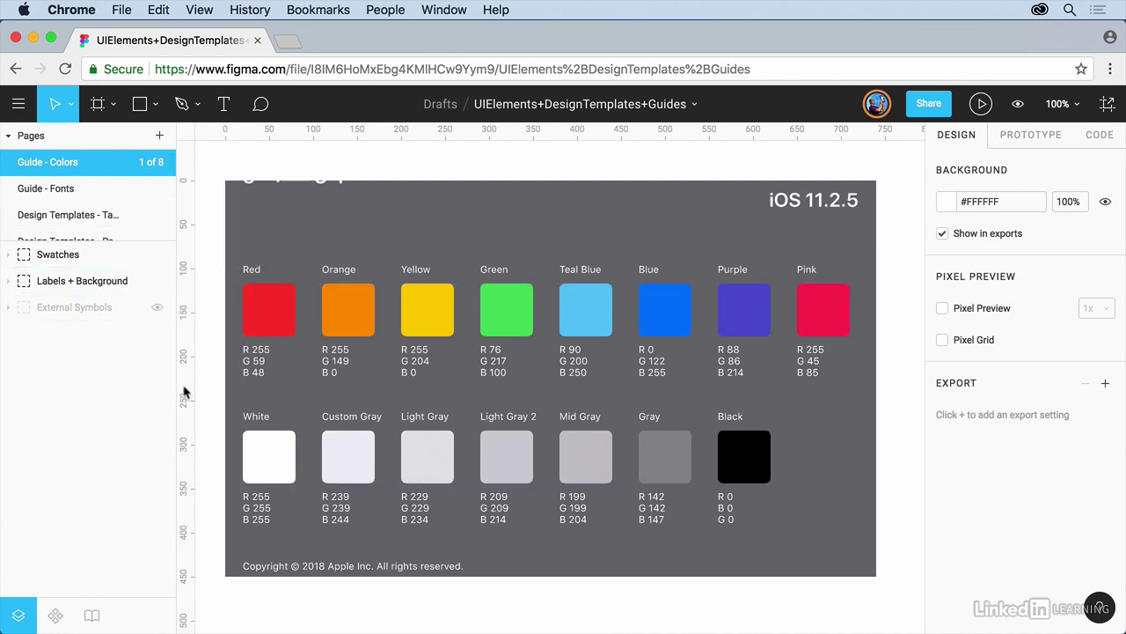
double_click(440, 324)
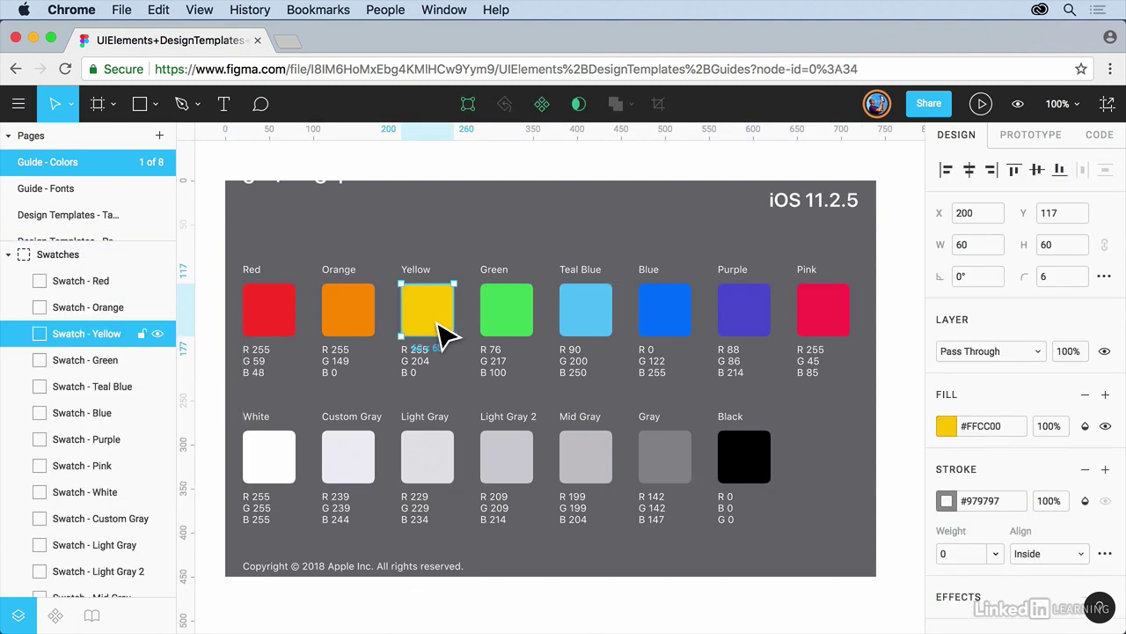
left_click(491, 181)
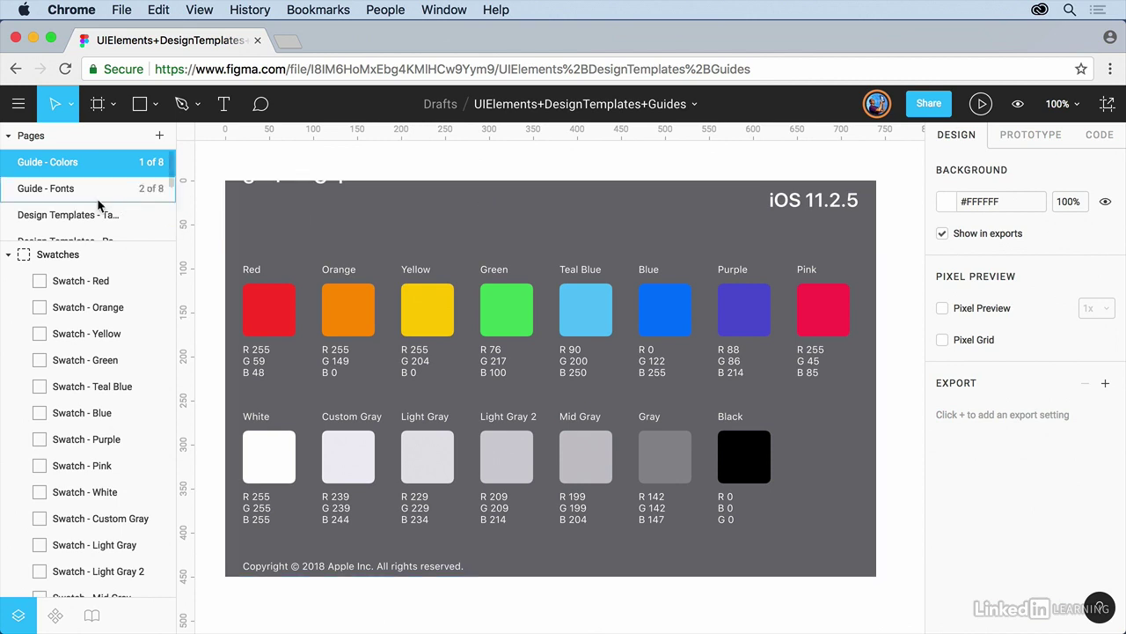
scroll(97, 201, "down", 3)
scroll(100, 205, "down", 1)
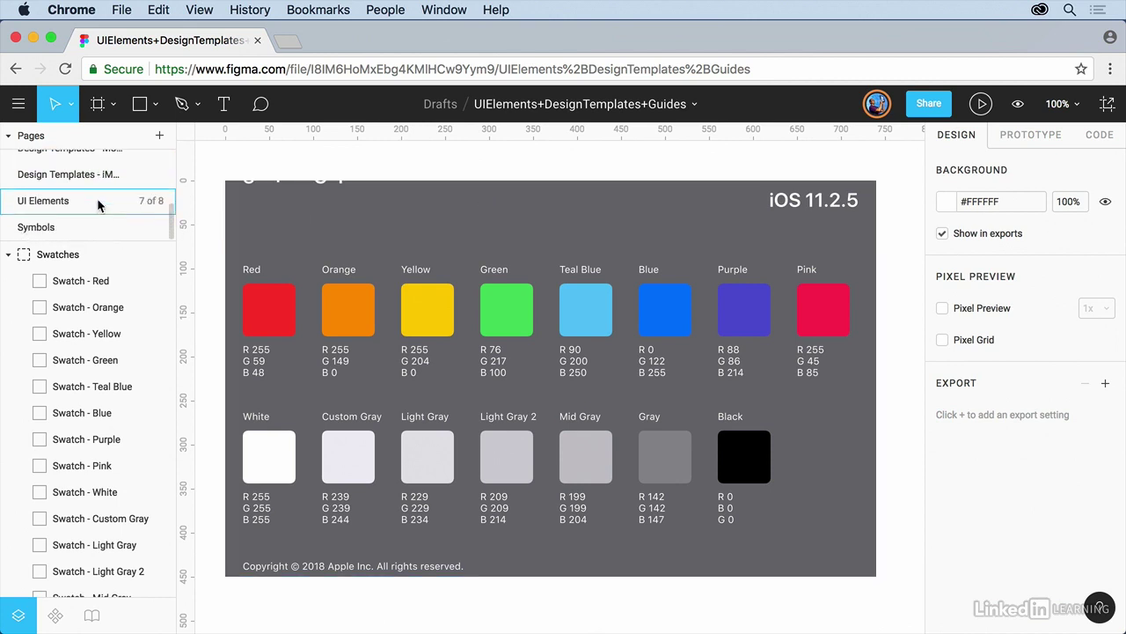
- Switch to the UI Elements page and zoom to about 56% on the UI Elements - Bars frame
left_click(51, 202)
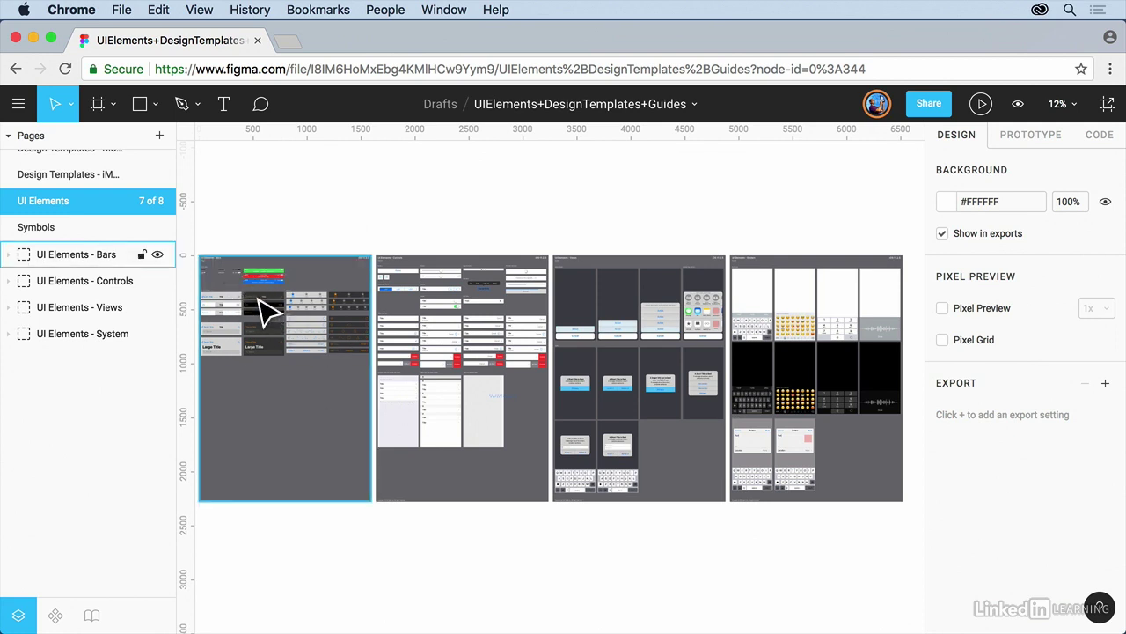
scroll(264, 308, "up", 5)
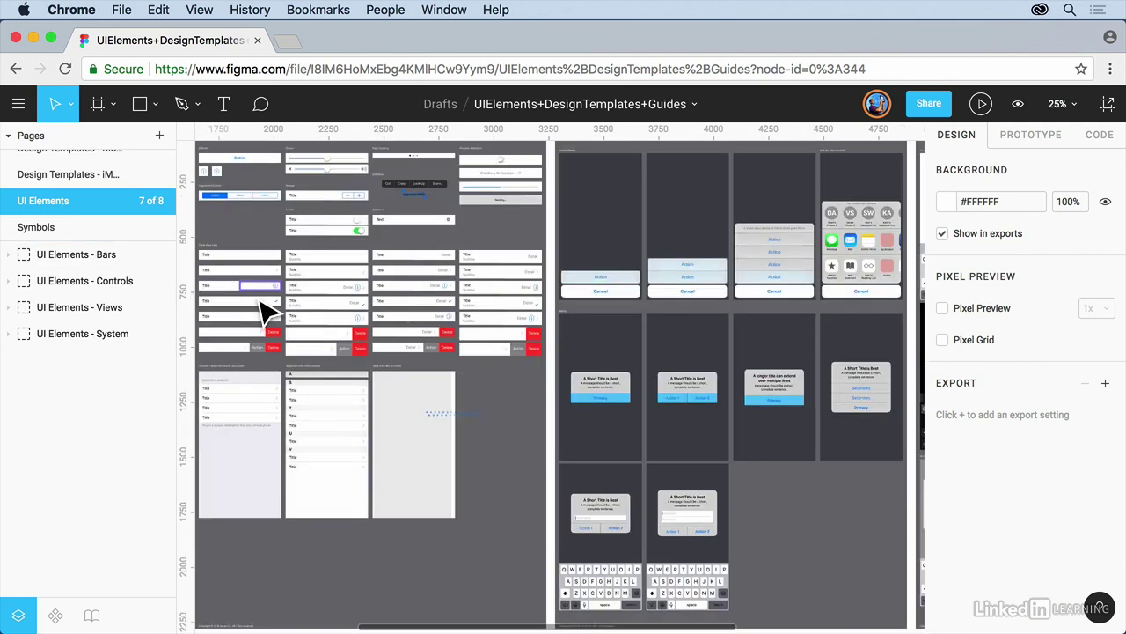
scroll(264, 308, "down", 4)
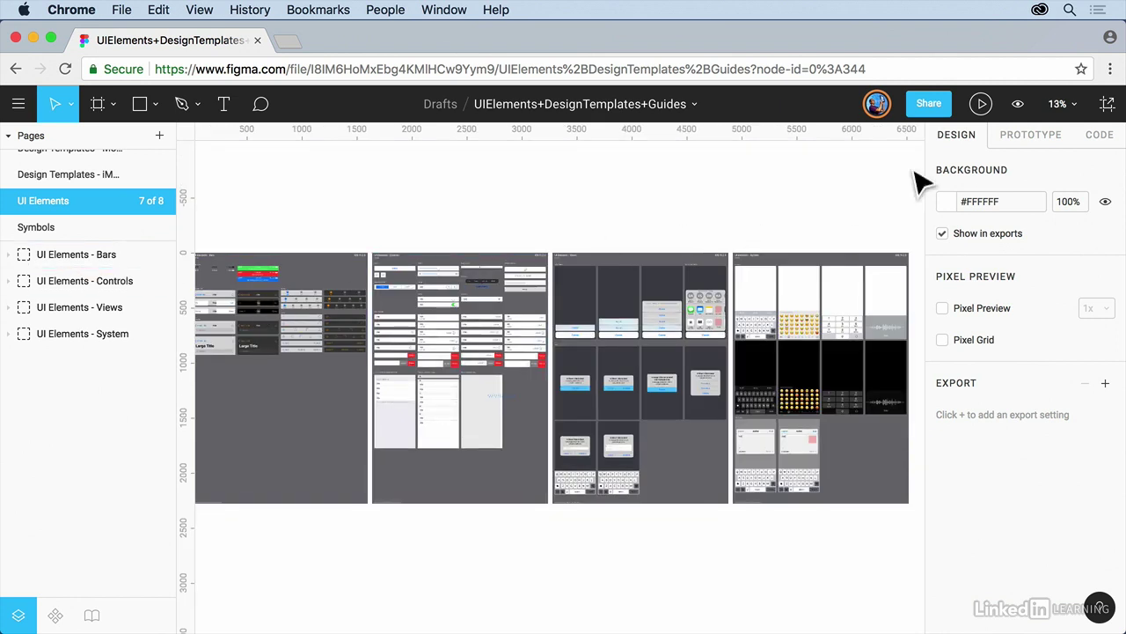
left_click(1060, 105)
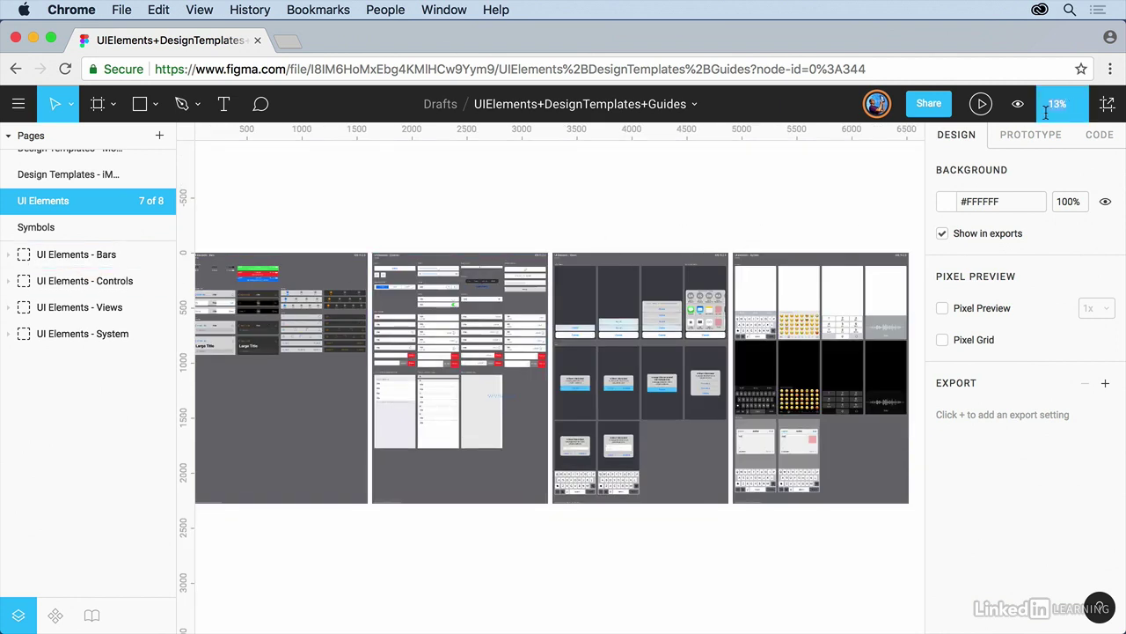
scroll(243, 344, "up", 3)
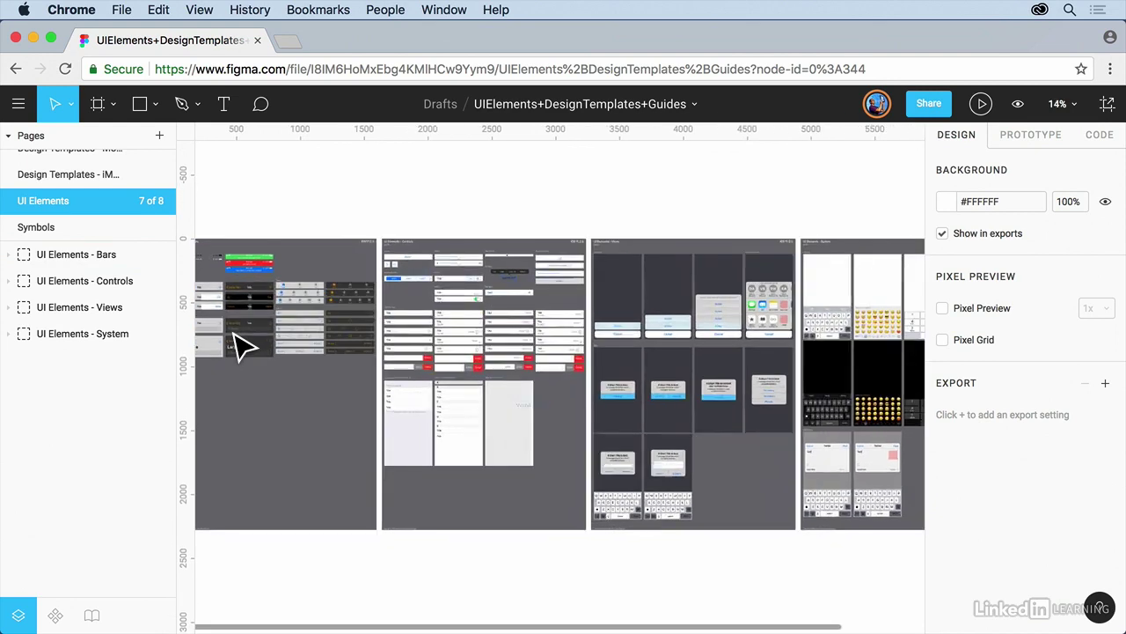
scroll(244, 344, "up", 2)
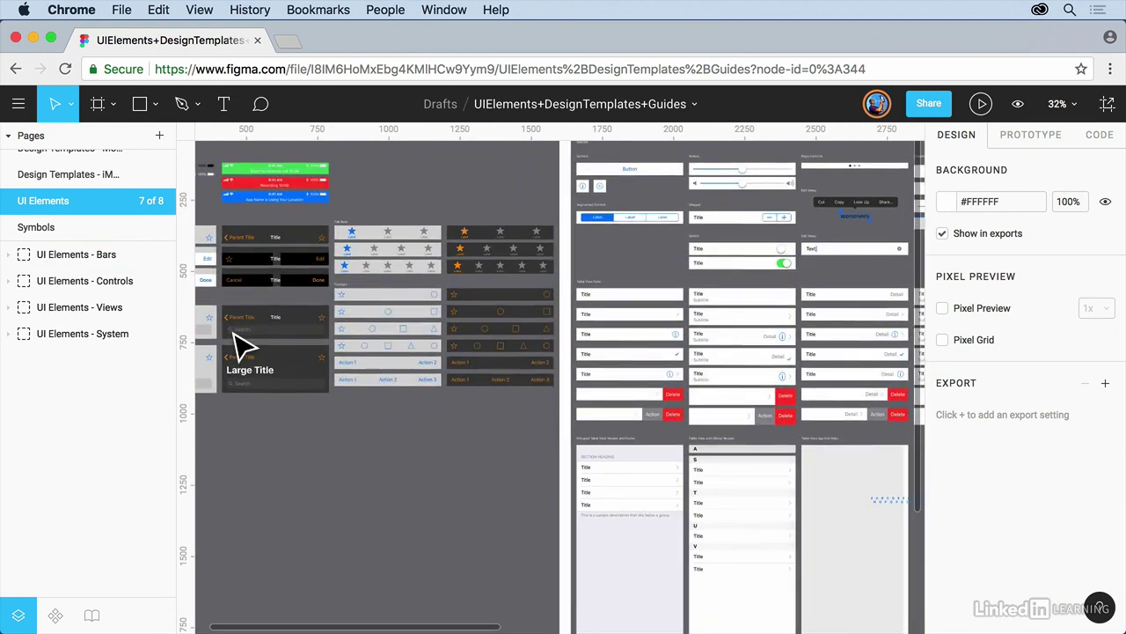
scroll(244, 344, "down", 4)
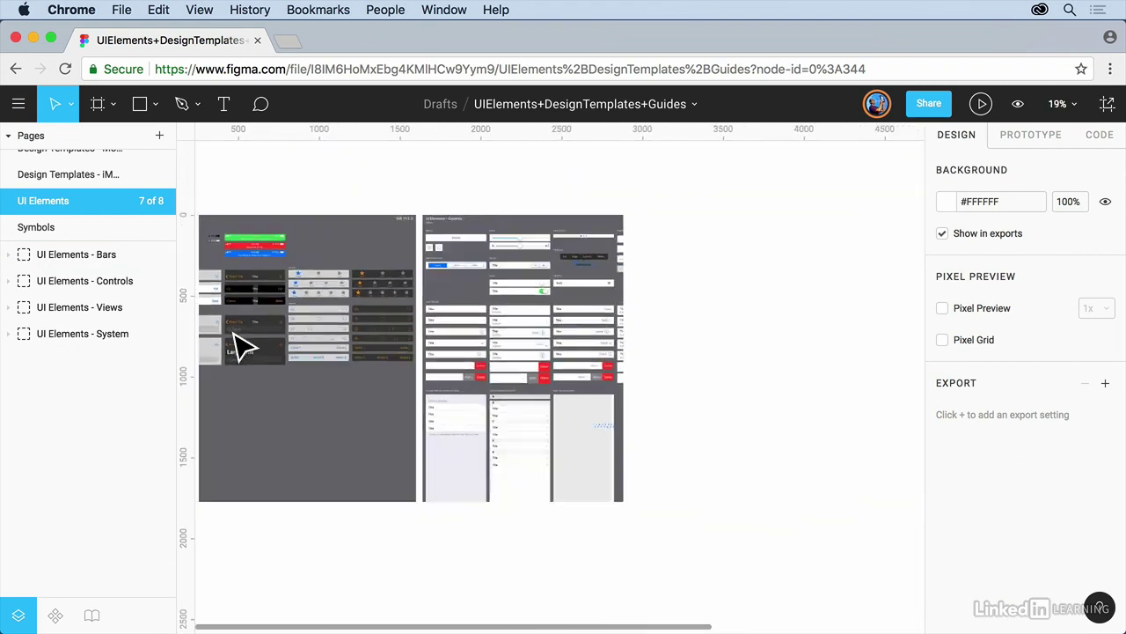
scroll(244, 344, "up", 5)
scroll(244, 344, "up", 2)
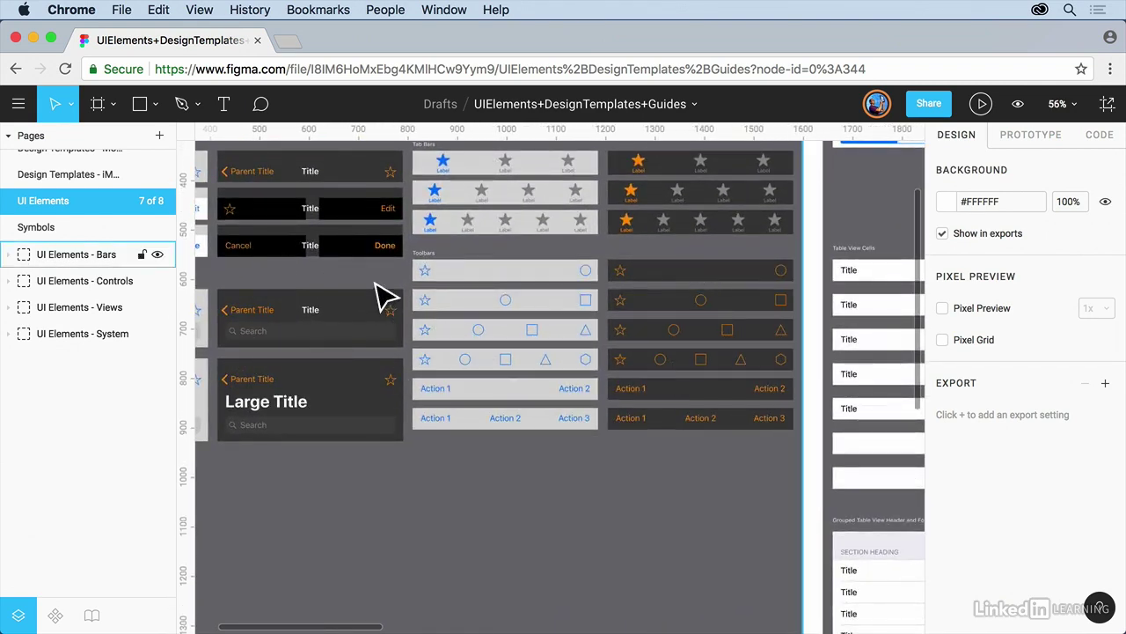
left_click_drag(383, 290, 762, 502)
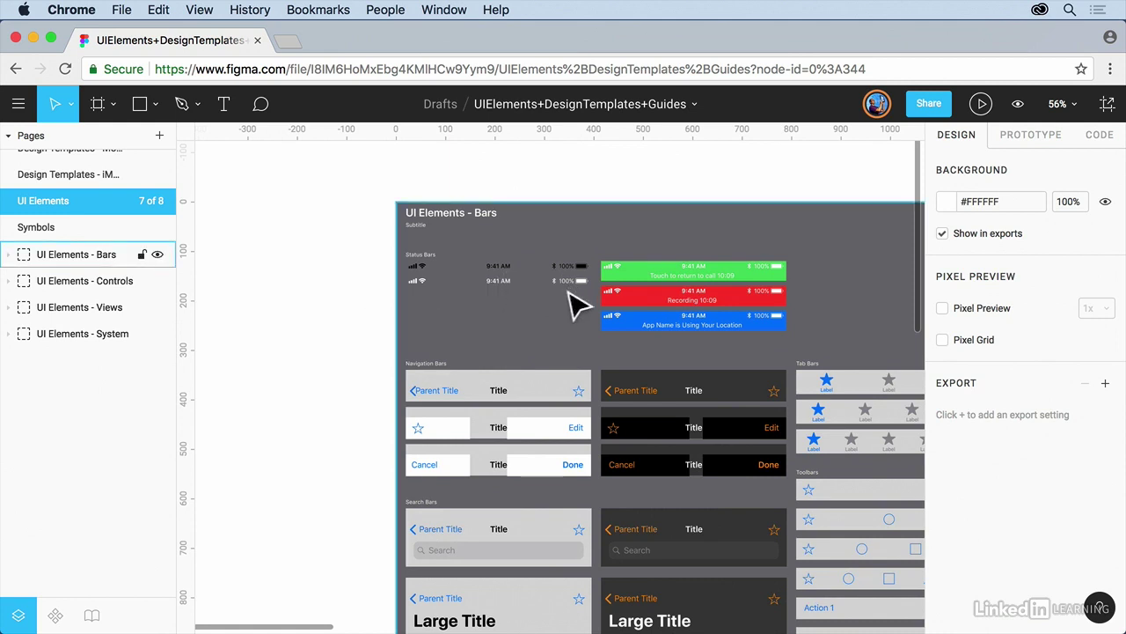
- Select the 375 × 20 Status Bar - On Dark instance through its Time text and Layers panel
left_click(509, 297)
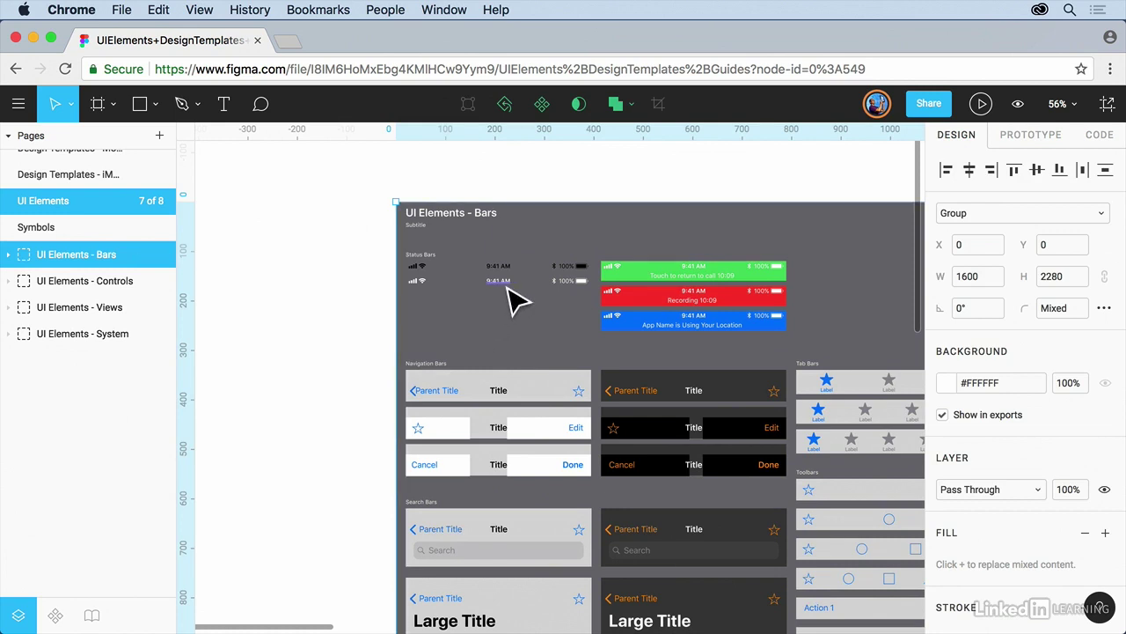
left_click(508, 282, "super")
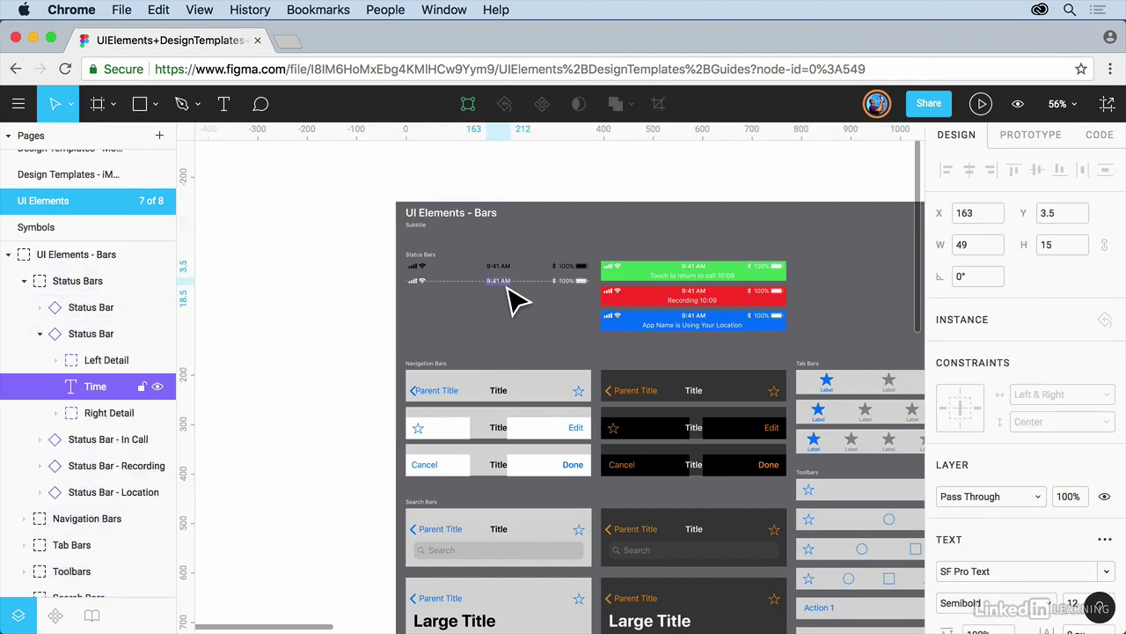
left_click(86, 339)
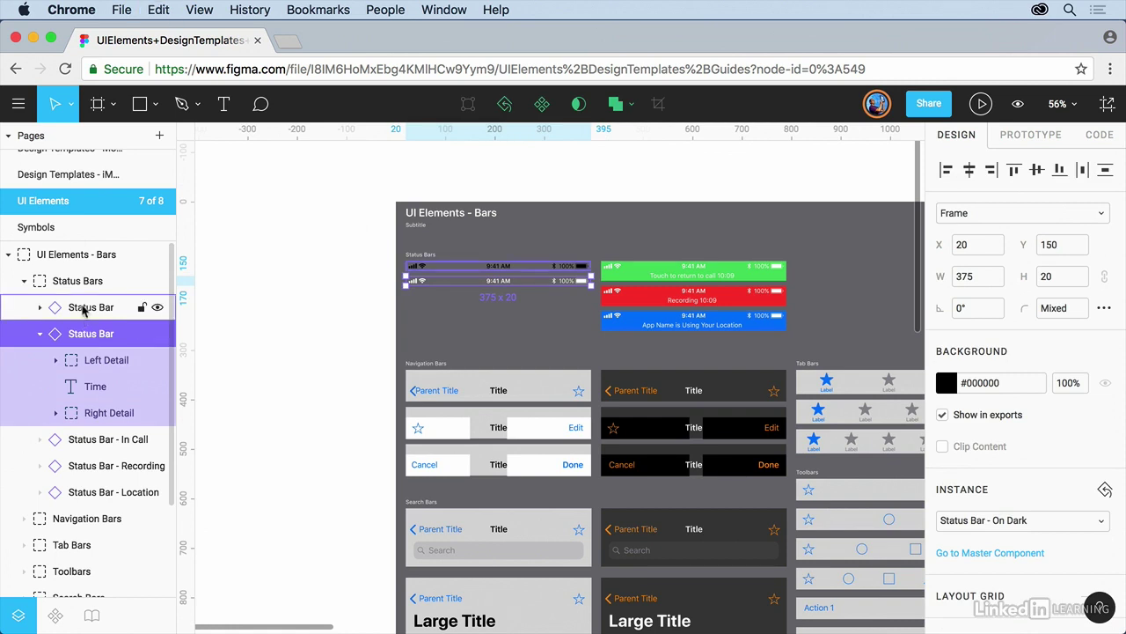
- Open MyTravelApp from Drafts and paste the 375 × 20 Status Bar into it
left_click(19, 107)
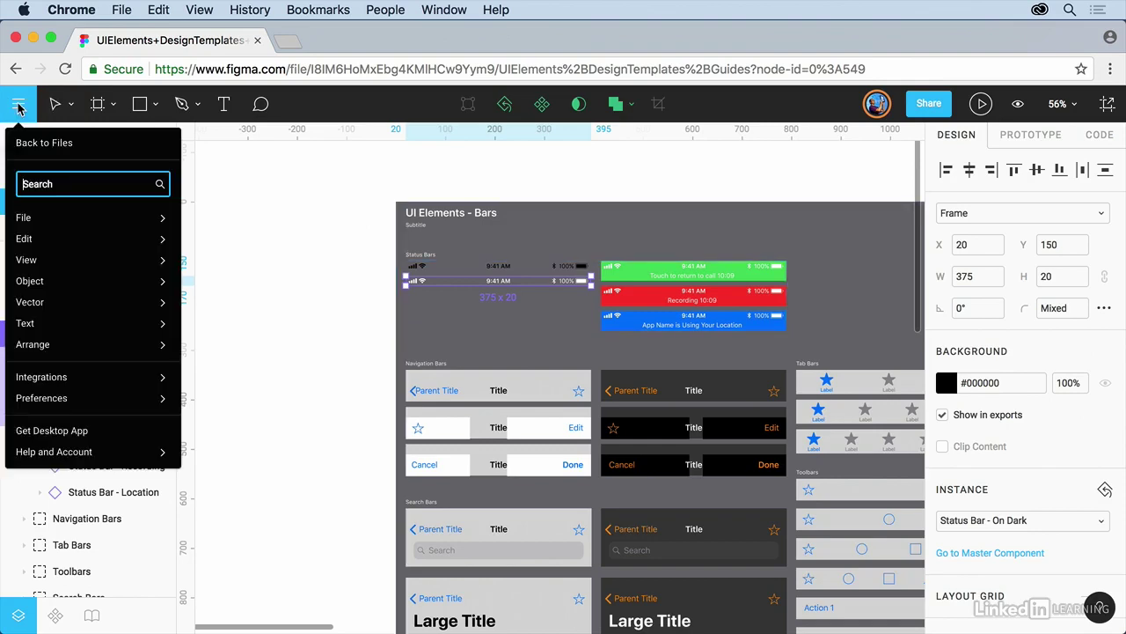
left_click(30, 146)
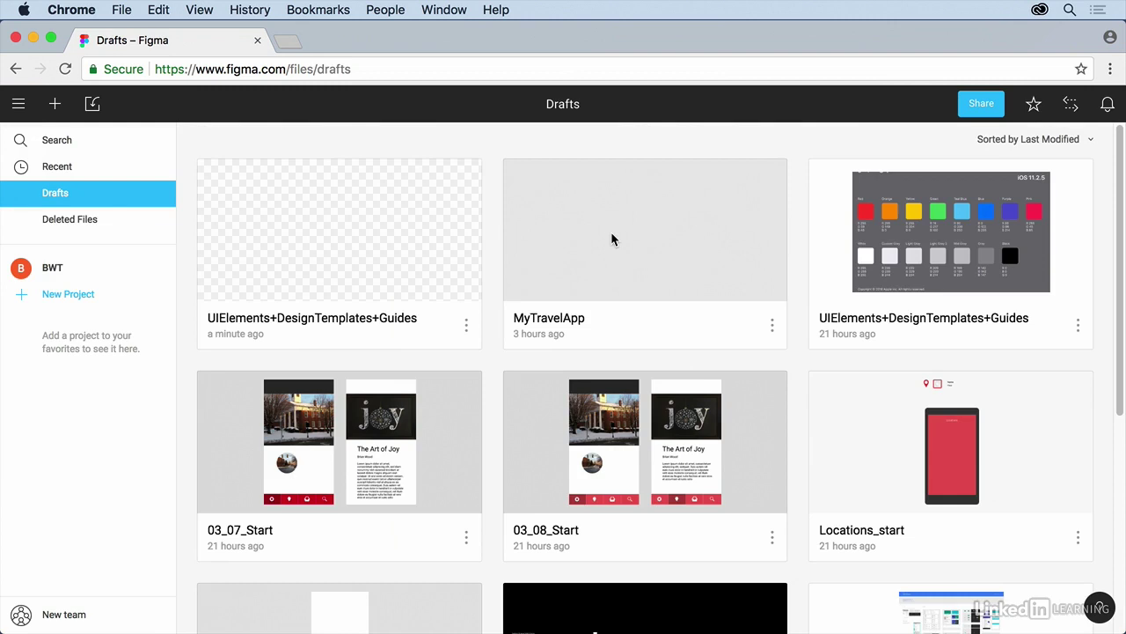
double_click(611, 237)
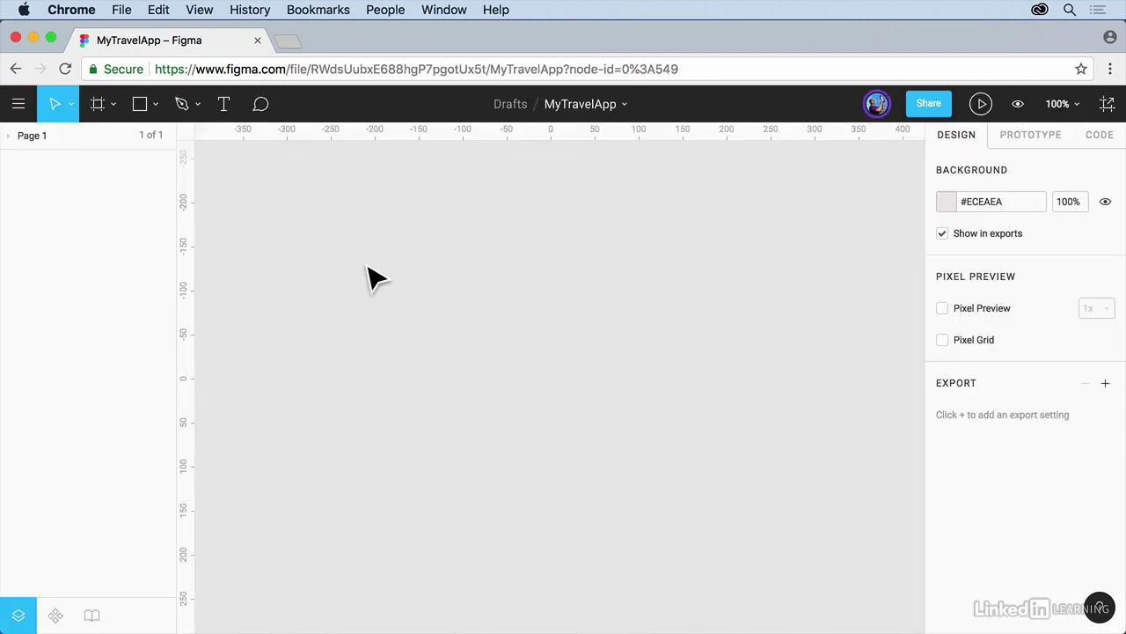
key("super+v")
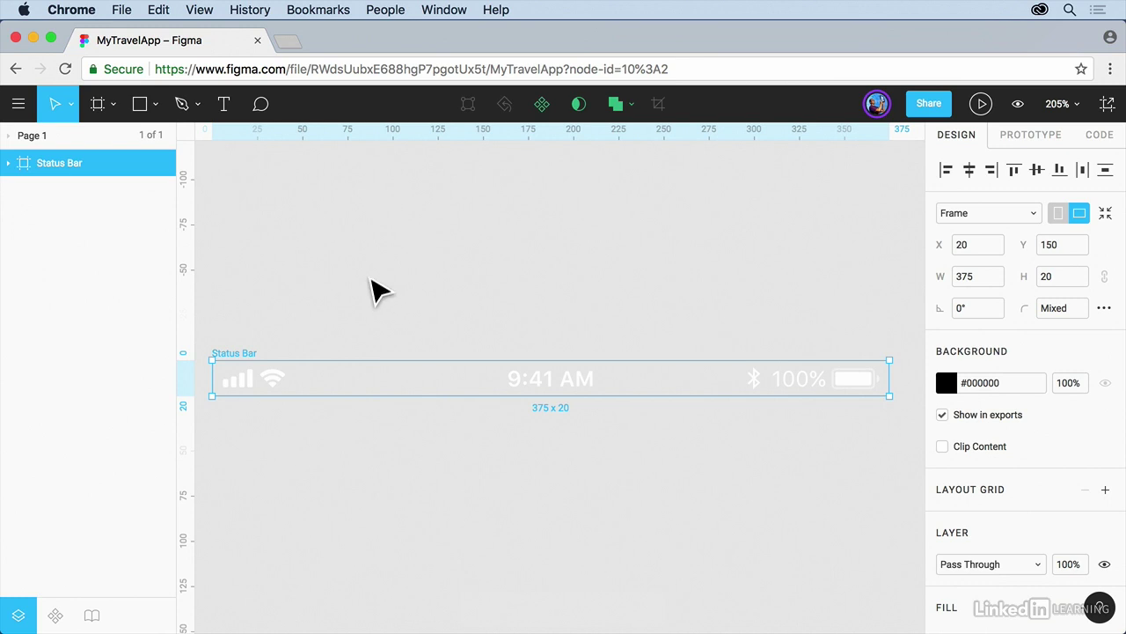
- Show the main menu's File submenu with New, Place Image, Save as .fig and Export
left_click(18, 105)
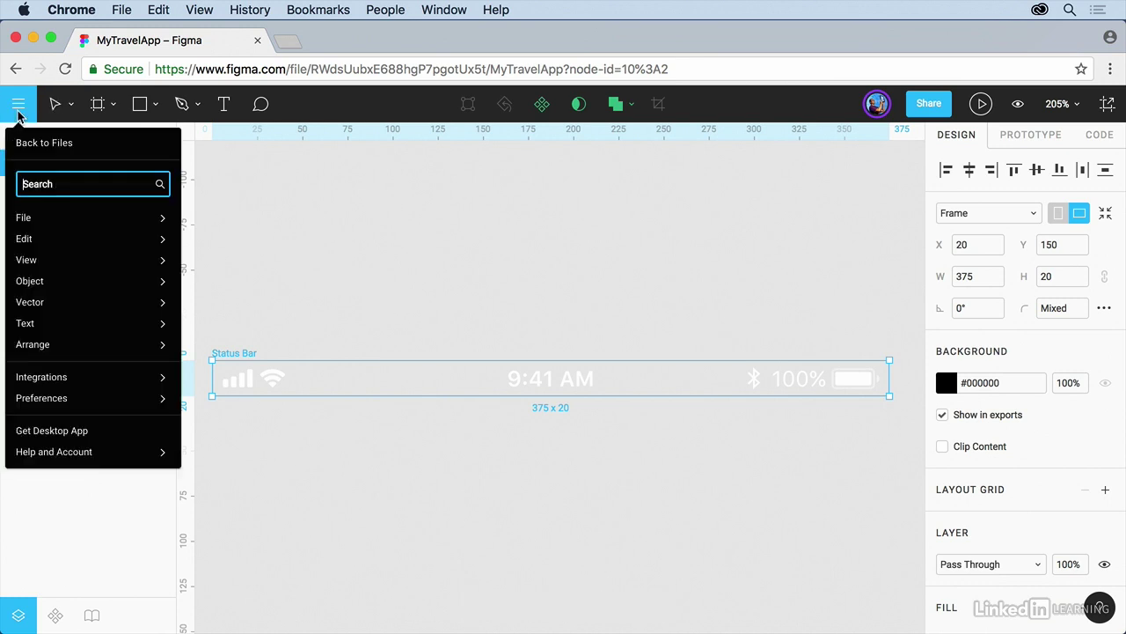
mouse_move(60, 218)
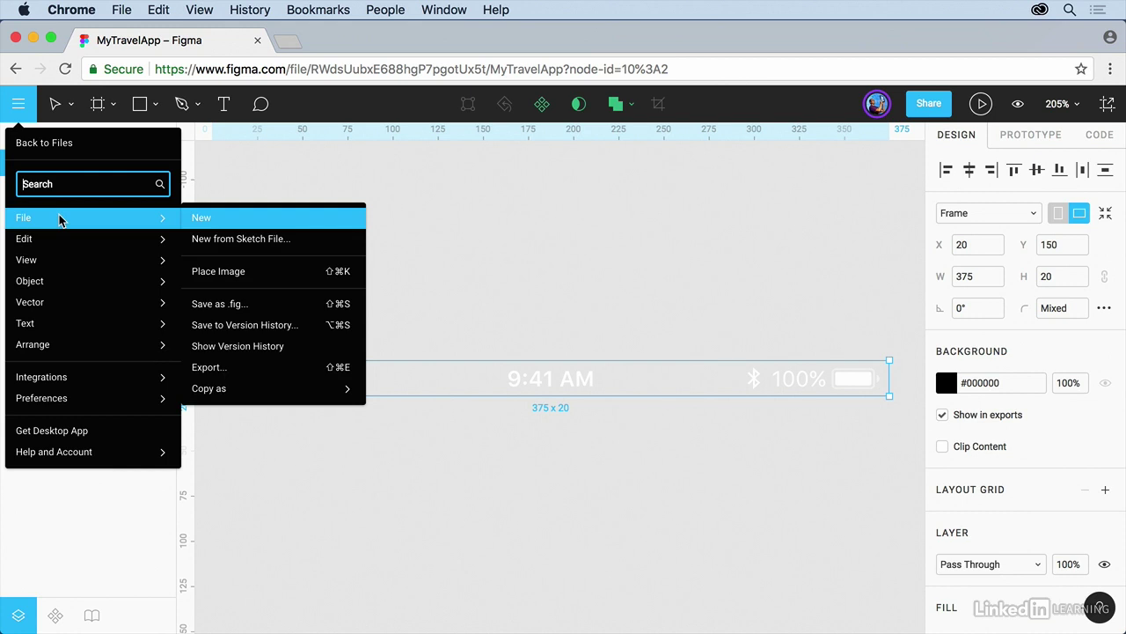